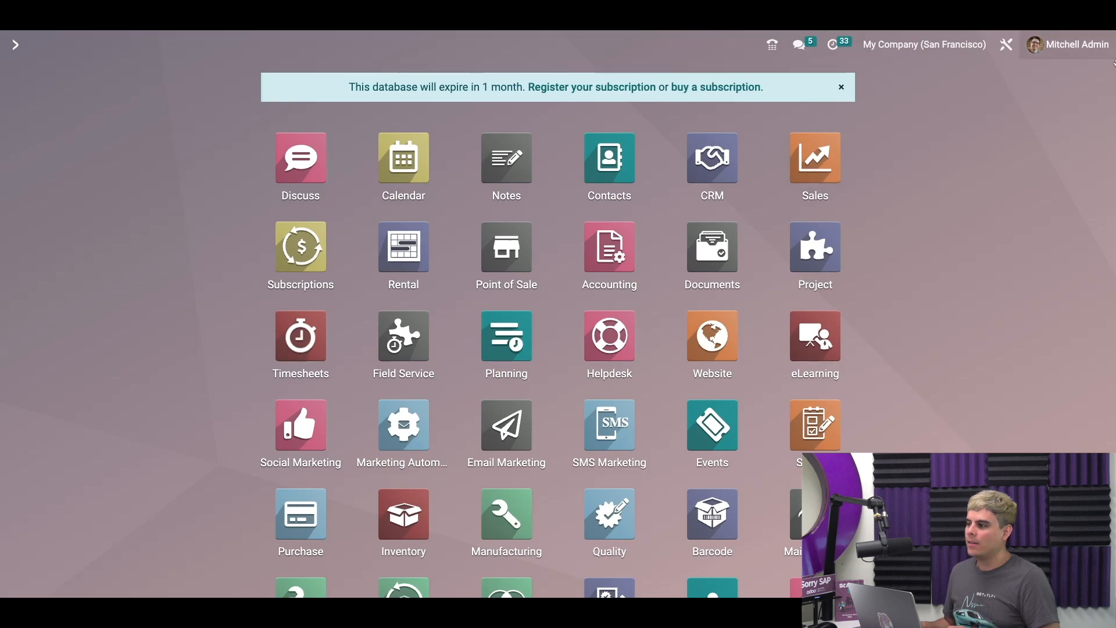
Step: Enable the Leads option in CRM Settings and save the change
click(699, 164)
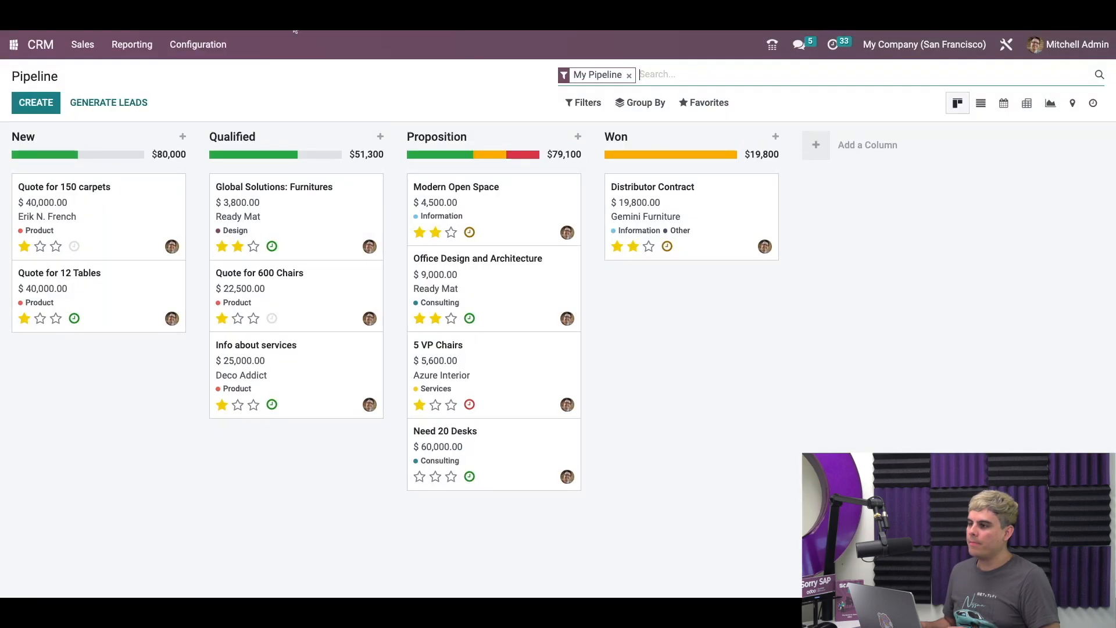
click(222, 47)
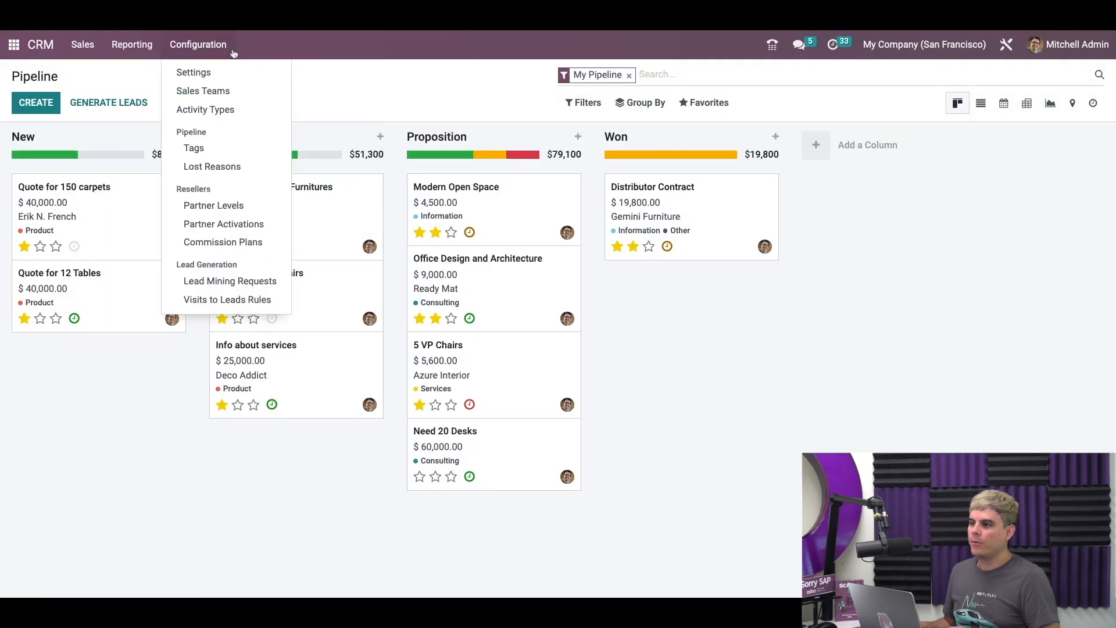
click(220, 81)
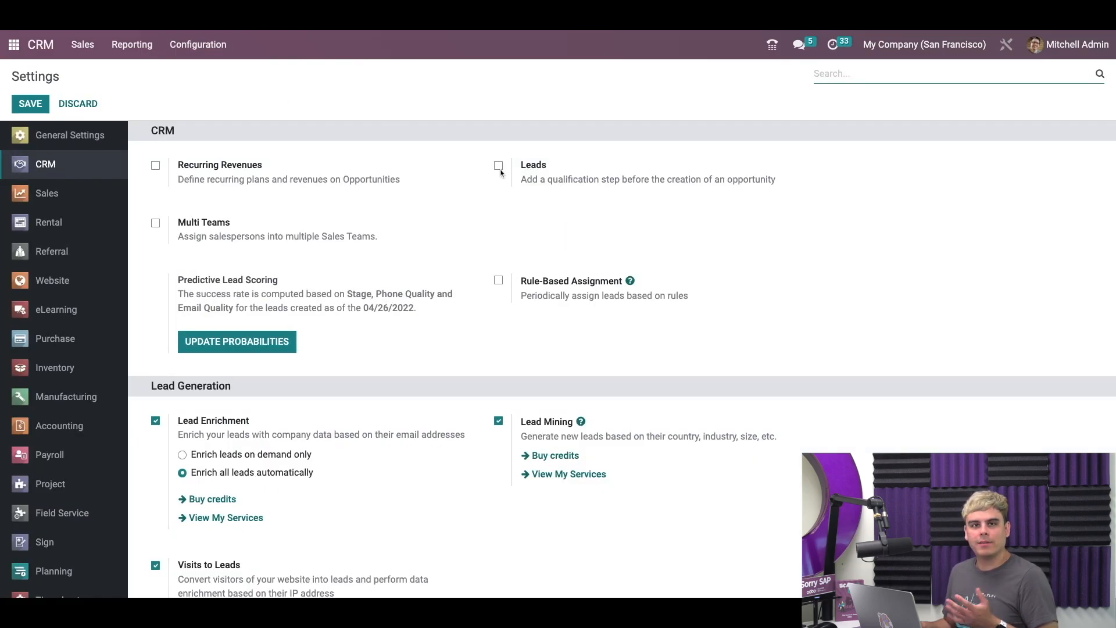
click(498, 165)
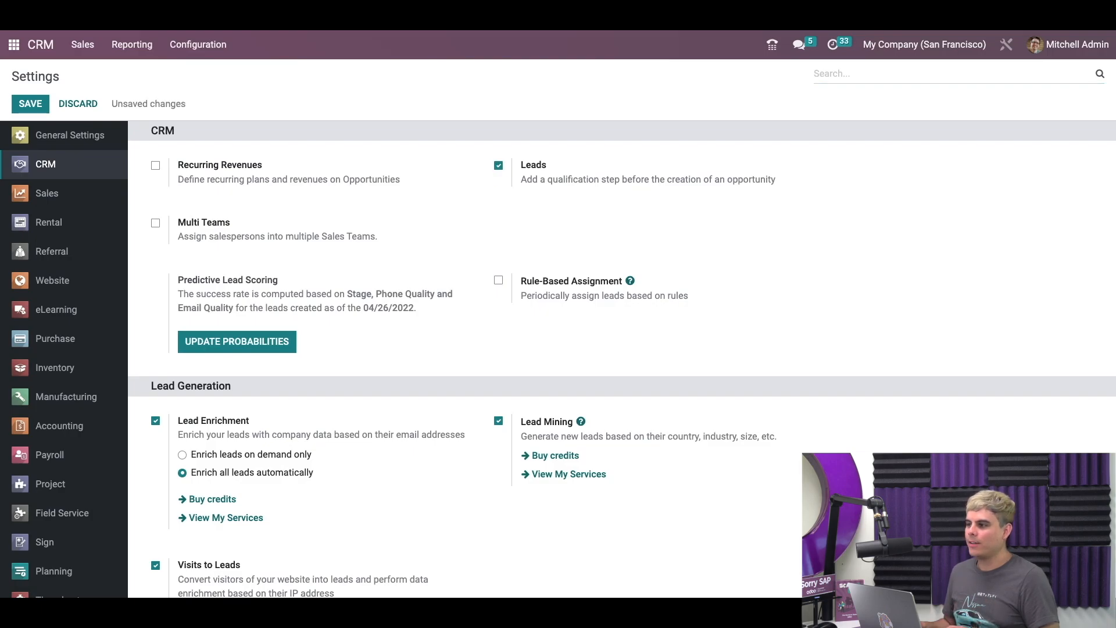
click(27, 106)
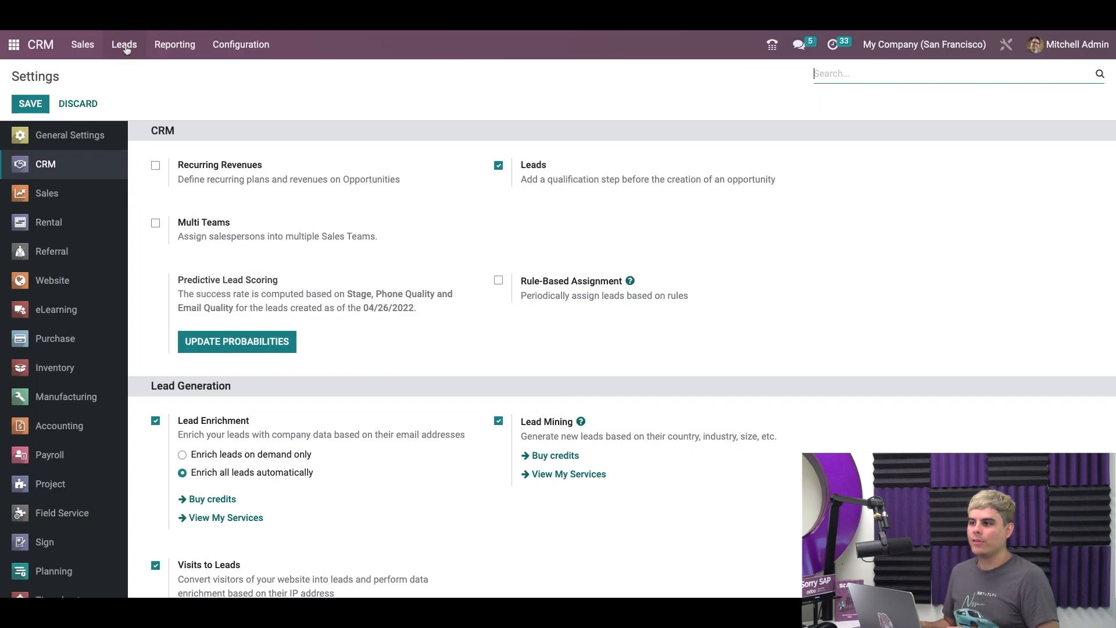
Step: Show the Leads list in Kanban view and start a new blank lead
click(125, 46)
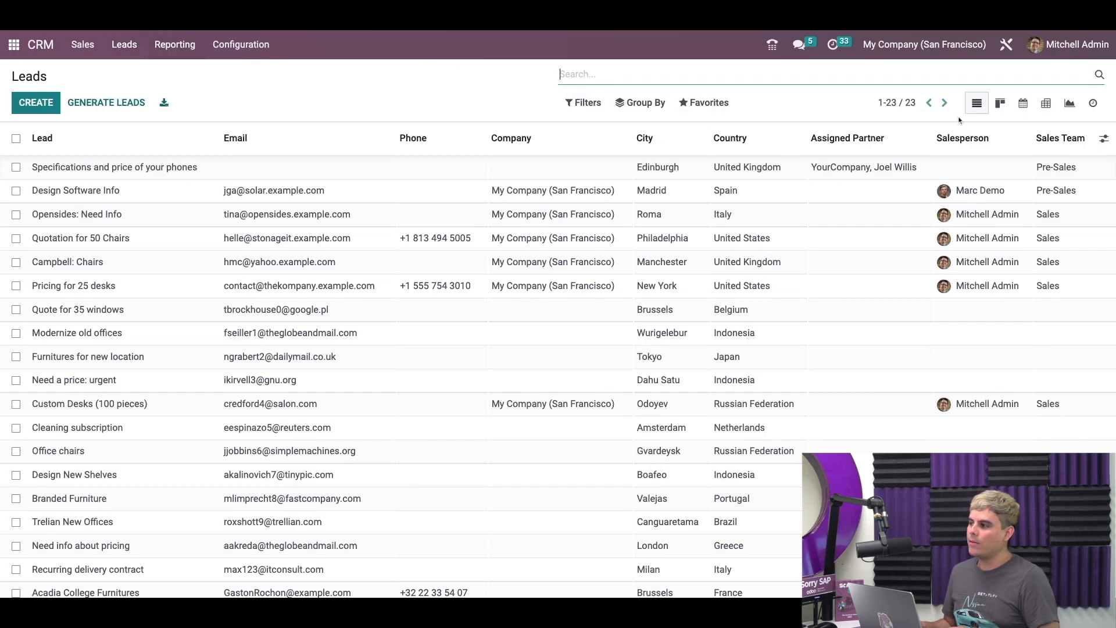
click(1001, 105)
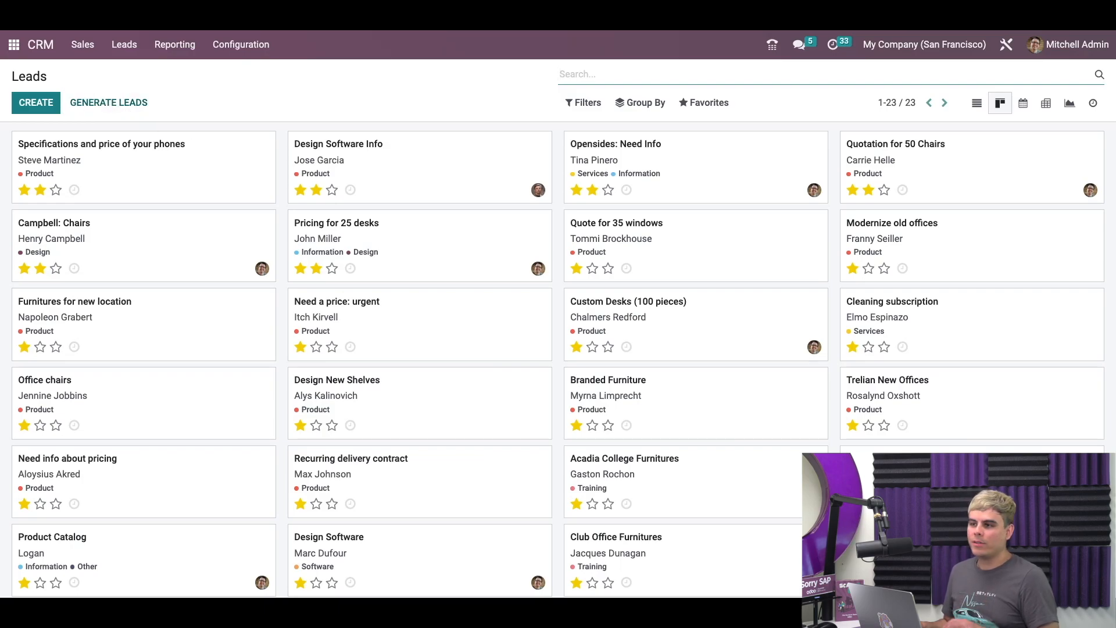
click(41, 115)
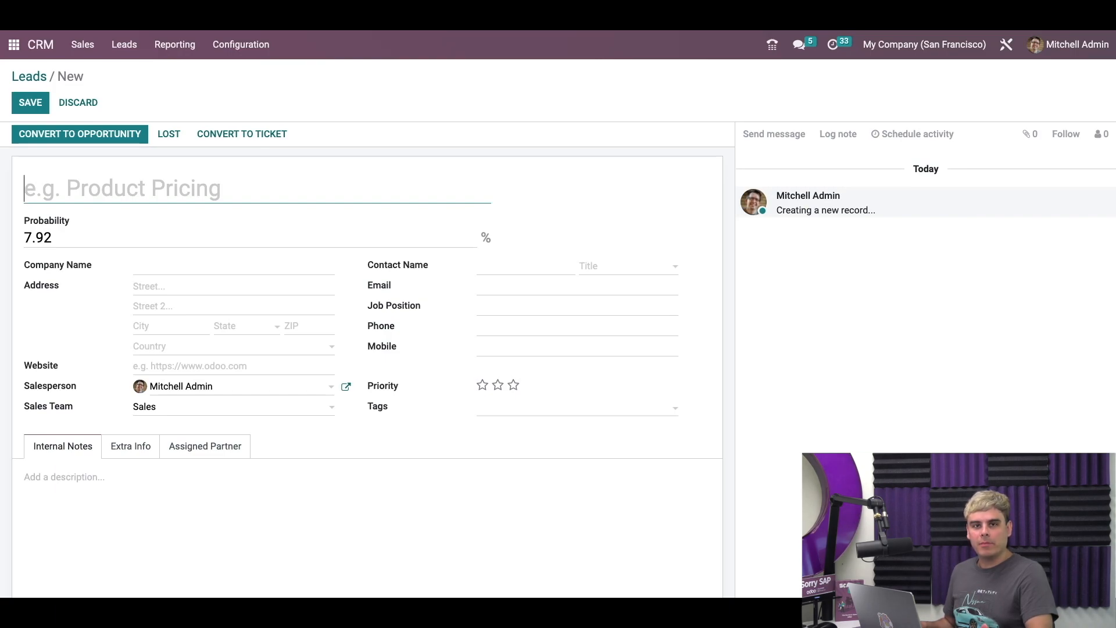
Step: Title the lead 'Tables for Restaurant' with company name Julien's Bistro
text(Tba)
key(BackSpace)
key(BackSpace)
text(a)
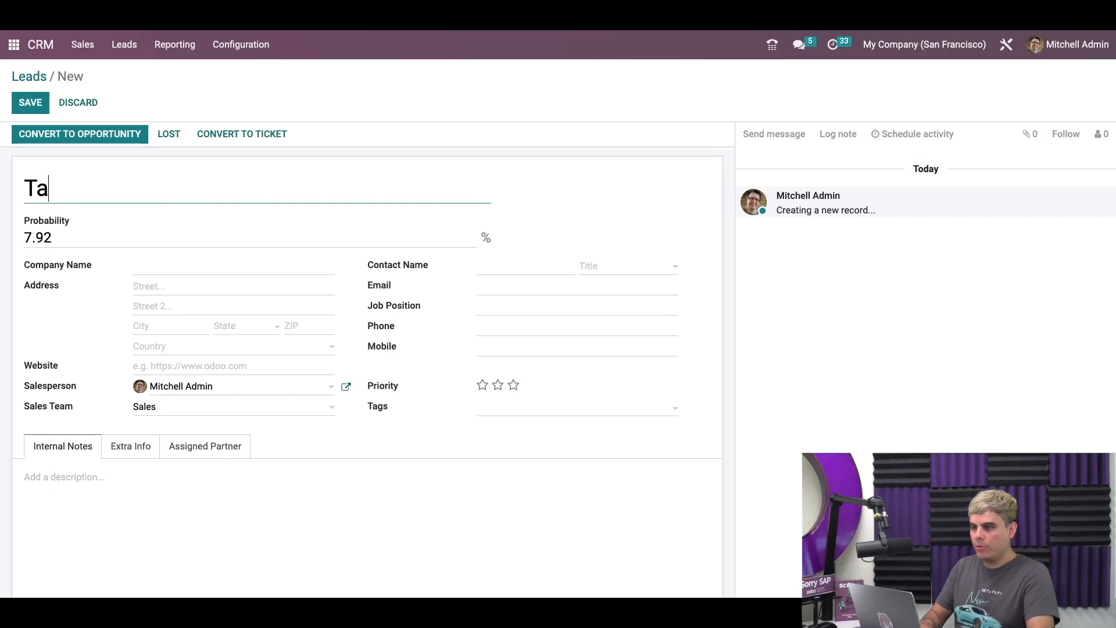
text(bles for Re)
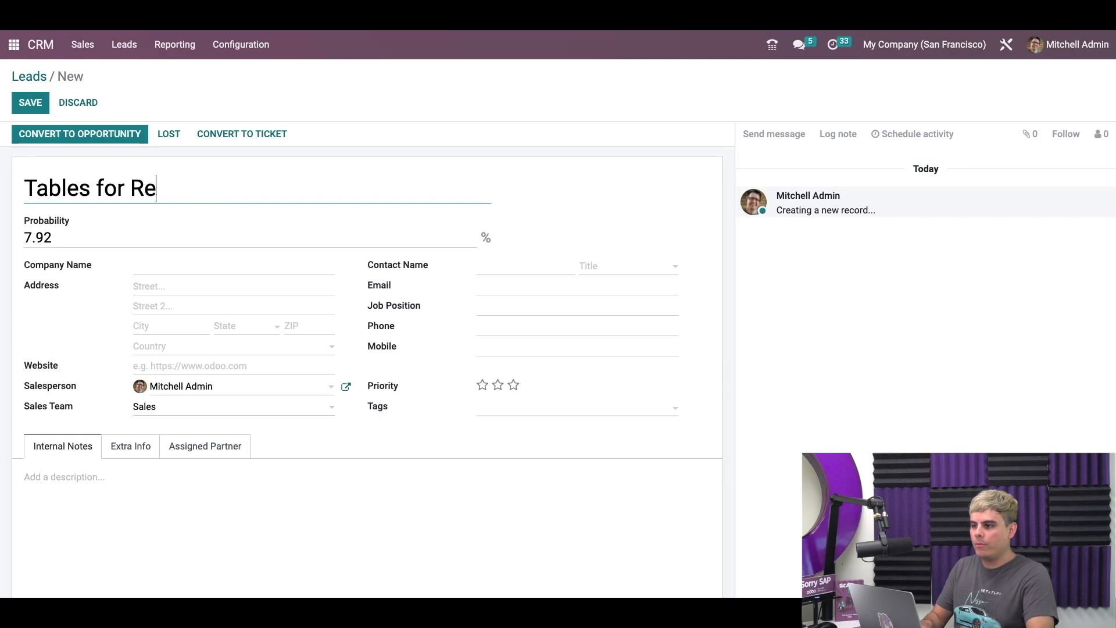
text(staurant)
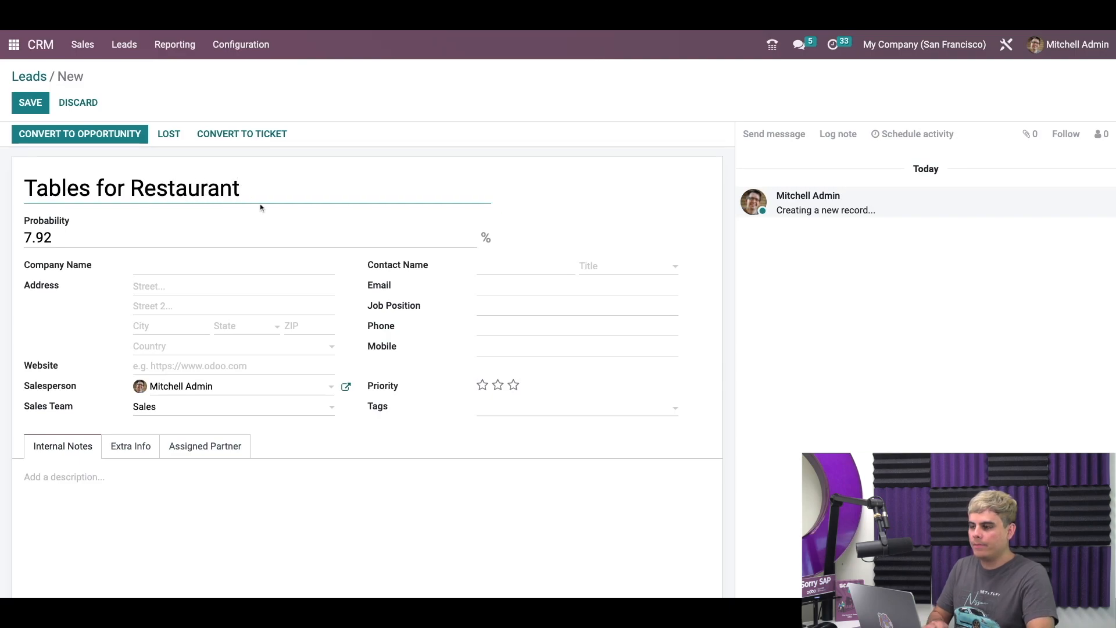
click(203, 267)
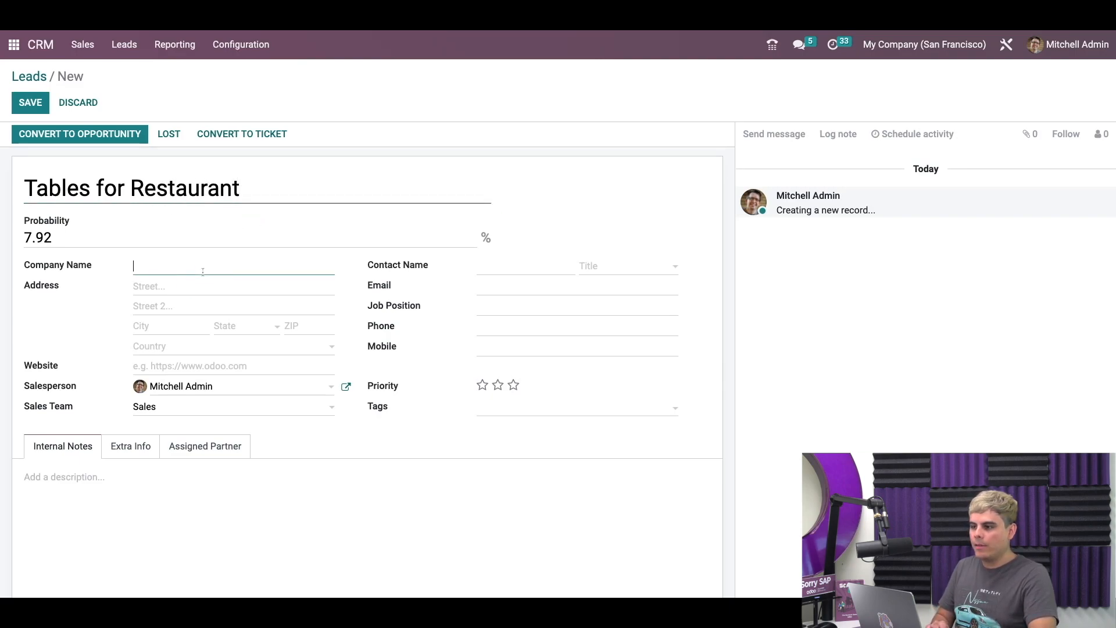
text(julien)
key(BackSpace)
key(BackSpace)
key(BackSpace)
key(BackSpace)
key(BackSpace)
key(BackSpace)
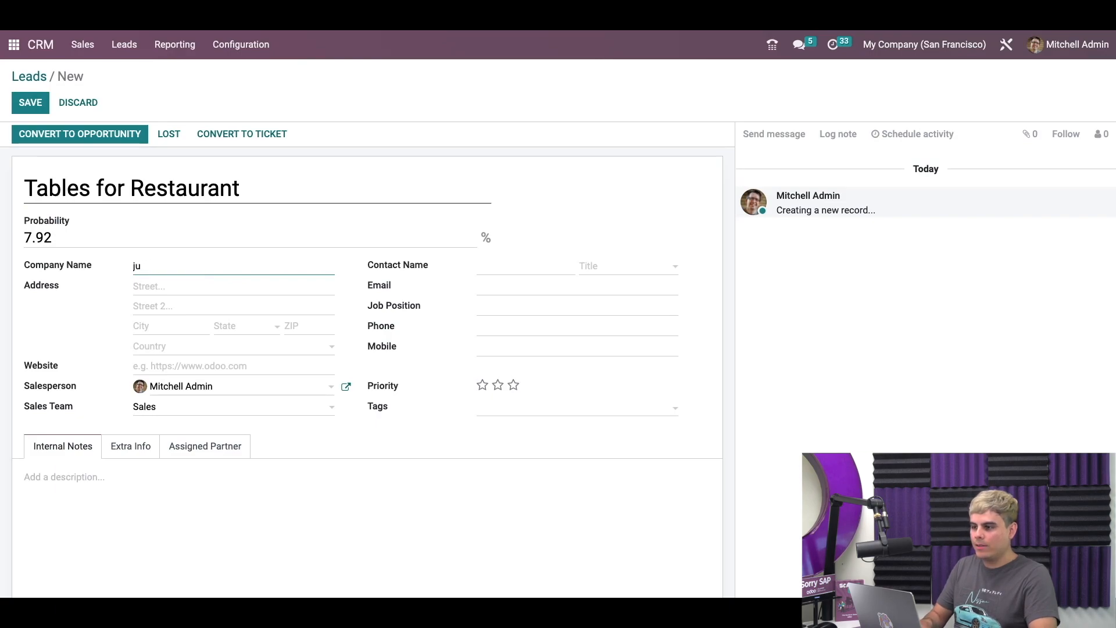
text(Julien's)
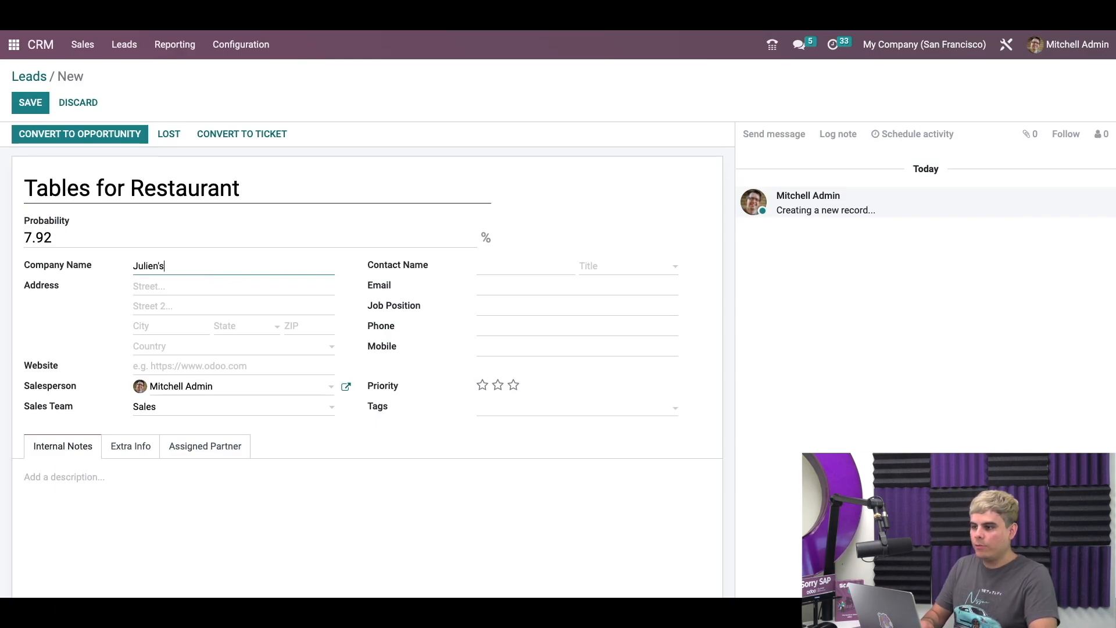
text( Bistro)
Step: Enter the contact's name, e-mail and job position Chef Master, leaving priority at no stars
click(502, 264)
text(julien)
key(Tab)
key(Tab)
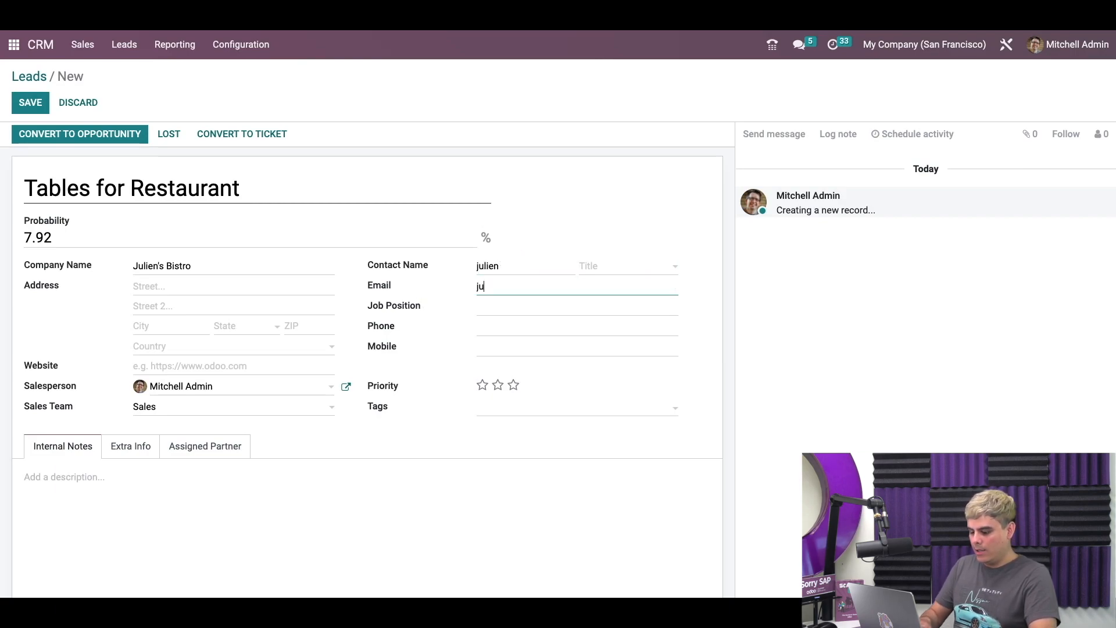
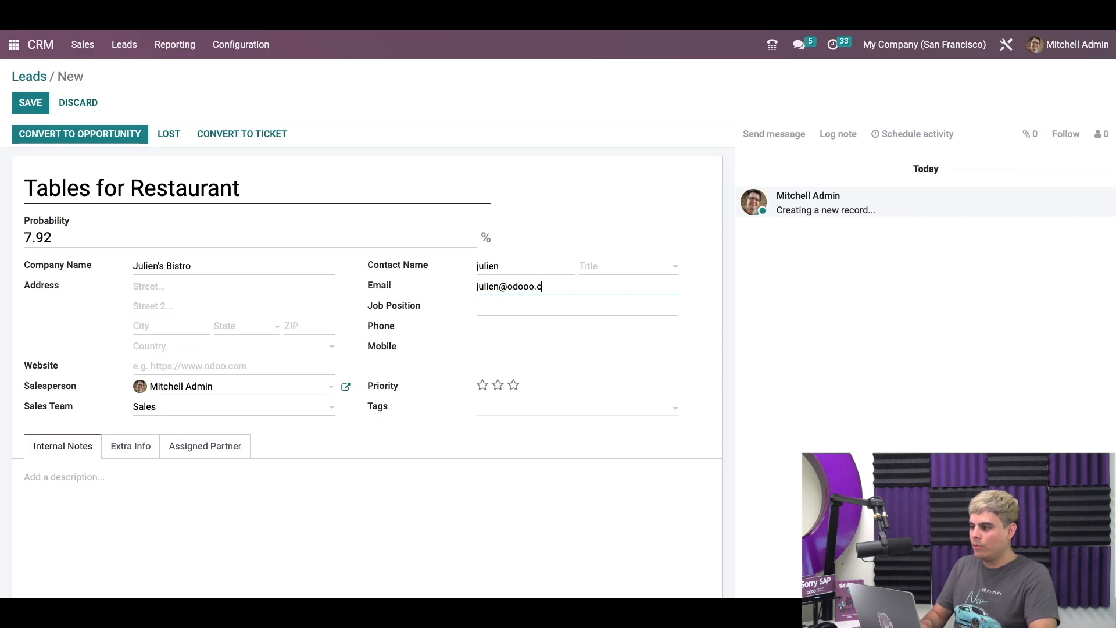
click(494, 312)
text(Chef Master)
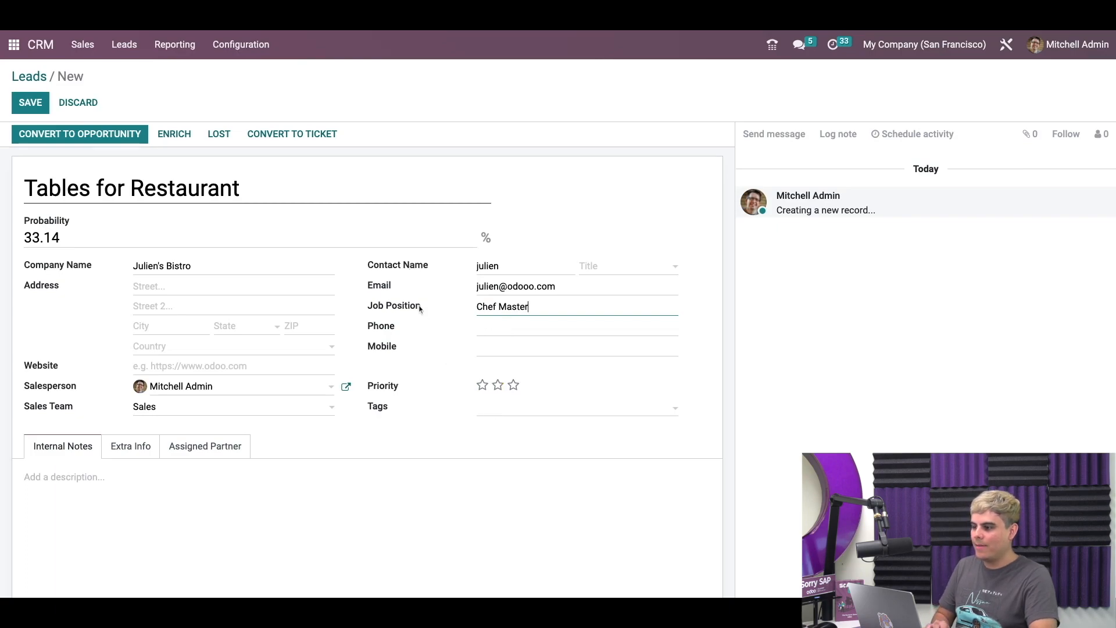
click(498, 385)
click(497, 385)
click(491, 412)
Step: Tag the lead Information and reassign it to salesperson Marc Demo, giving team Pre-Sales
text(in)
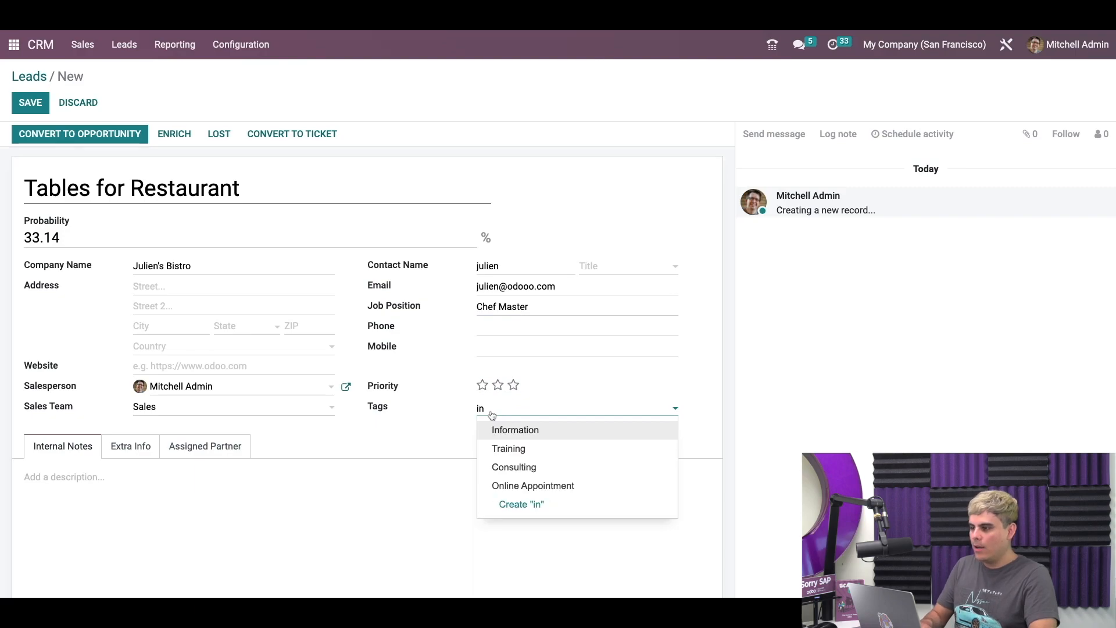
click(500, 430)
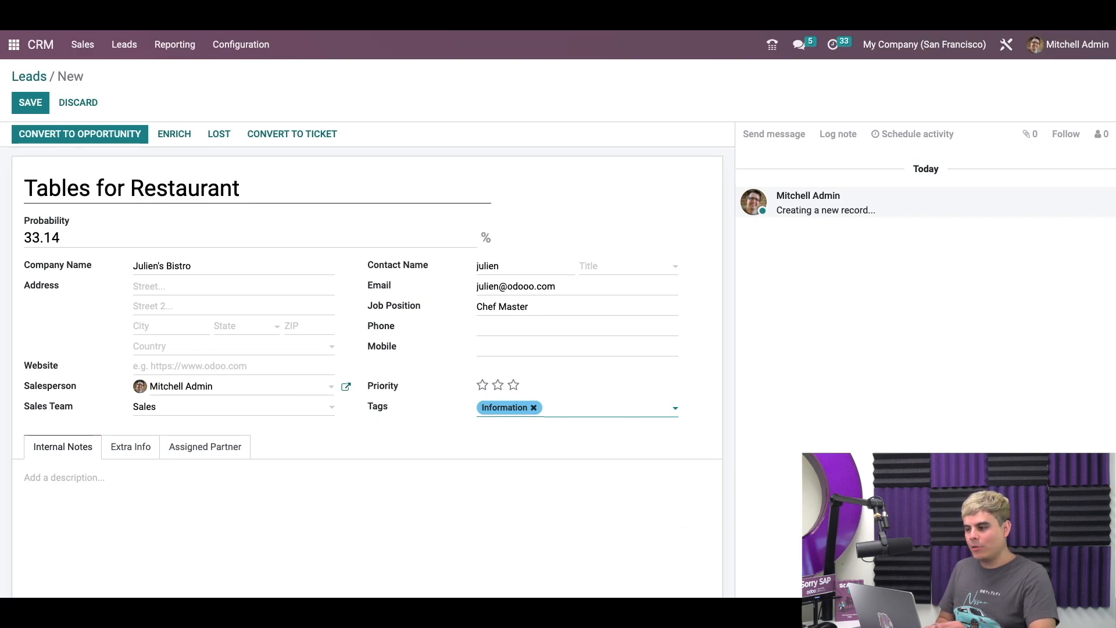
click(217, 387)
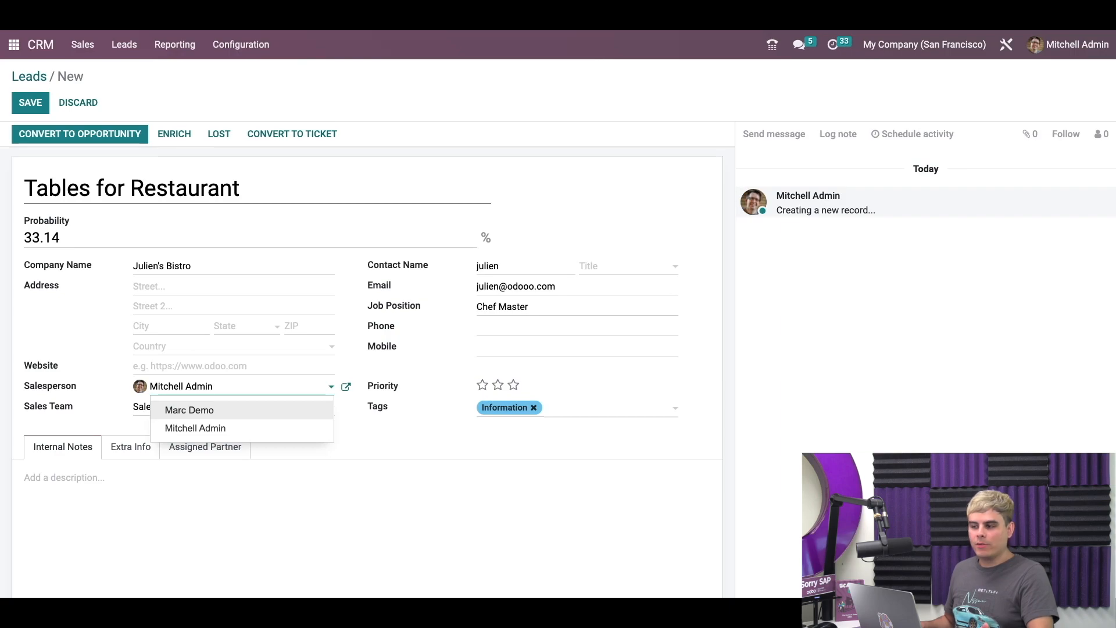
click(239, 414)
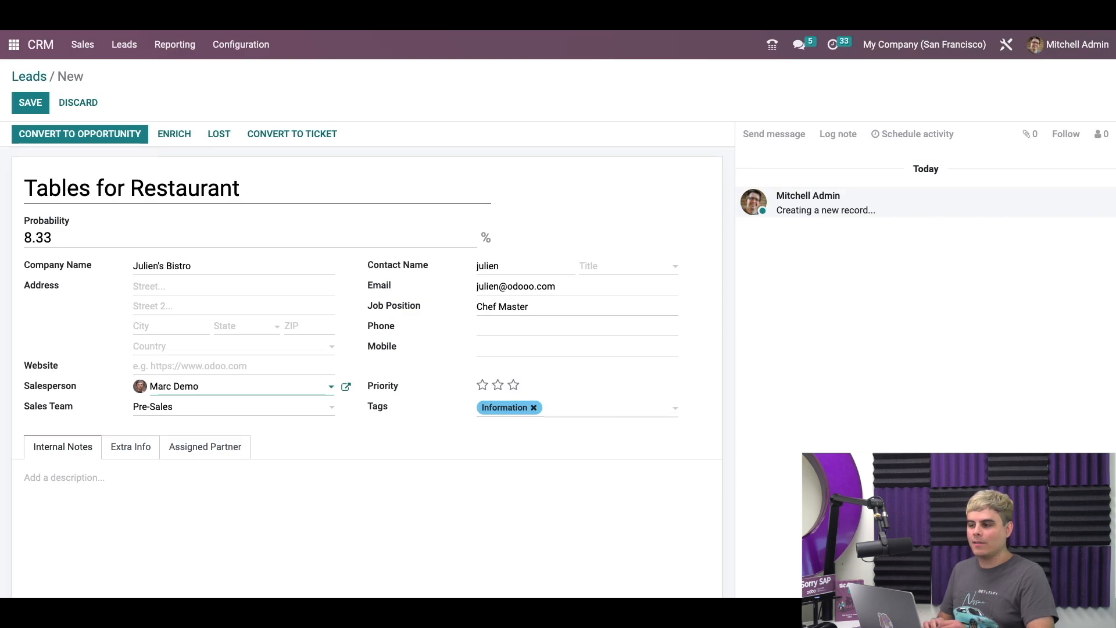
Step: Add the internal note 'First note!!!' and save the lead
click(193, 489)
text(First note!!!)
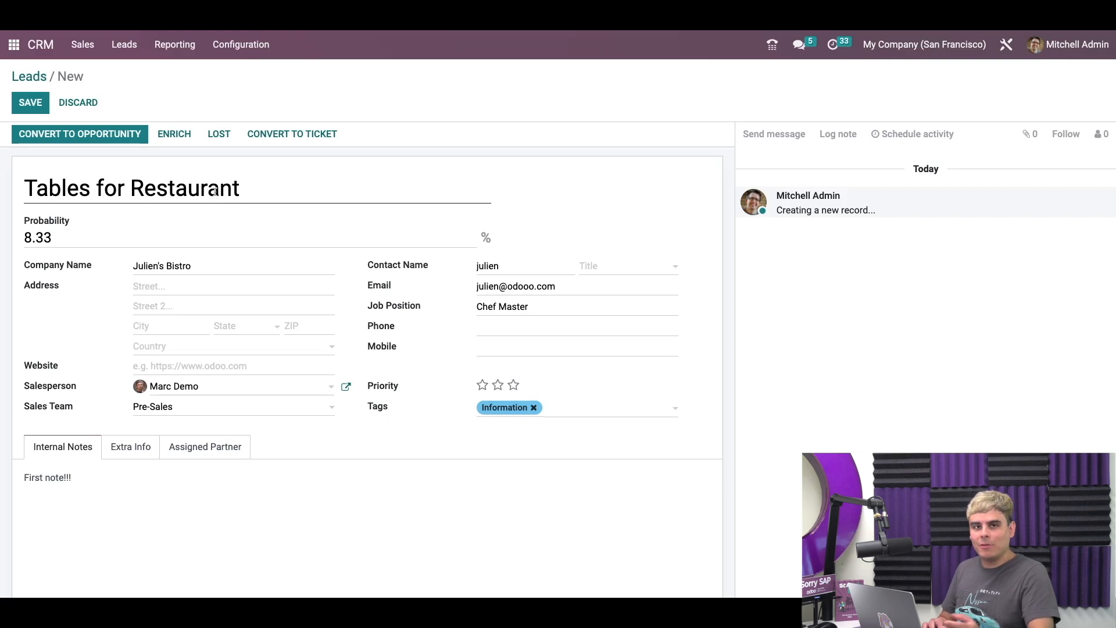
click(32, 102)
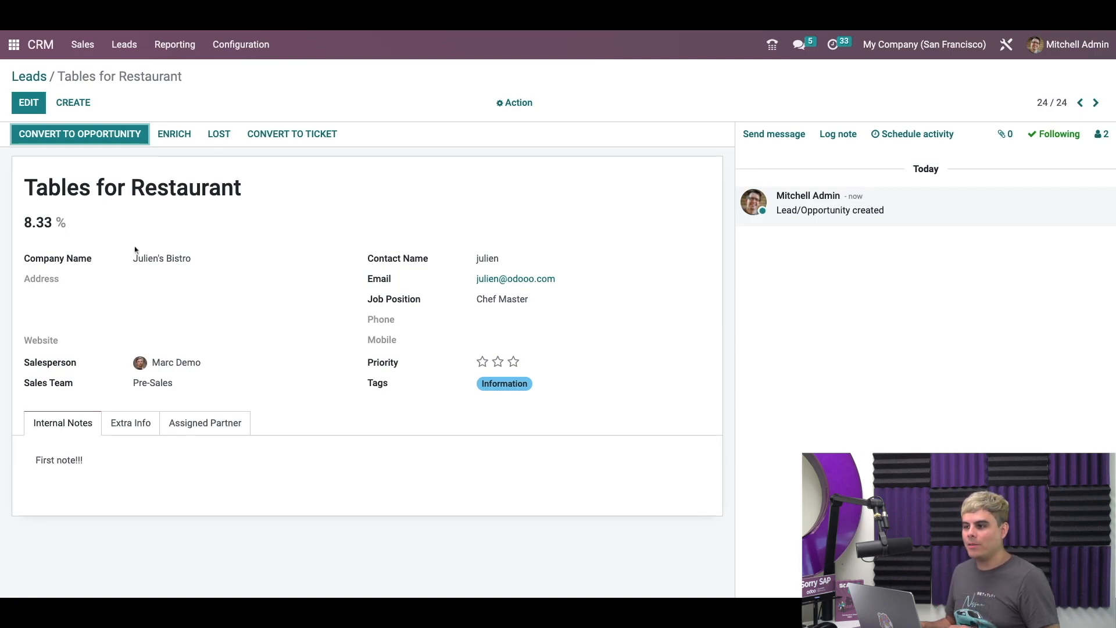
Step: Open the Convert to Opportunity dialog for the Tables for Restaurant lead
click(107, 138)
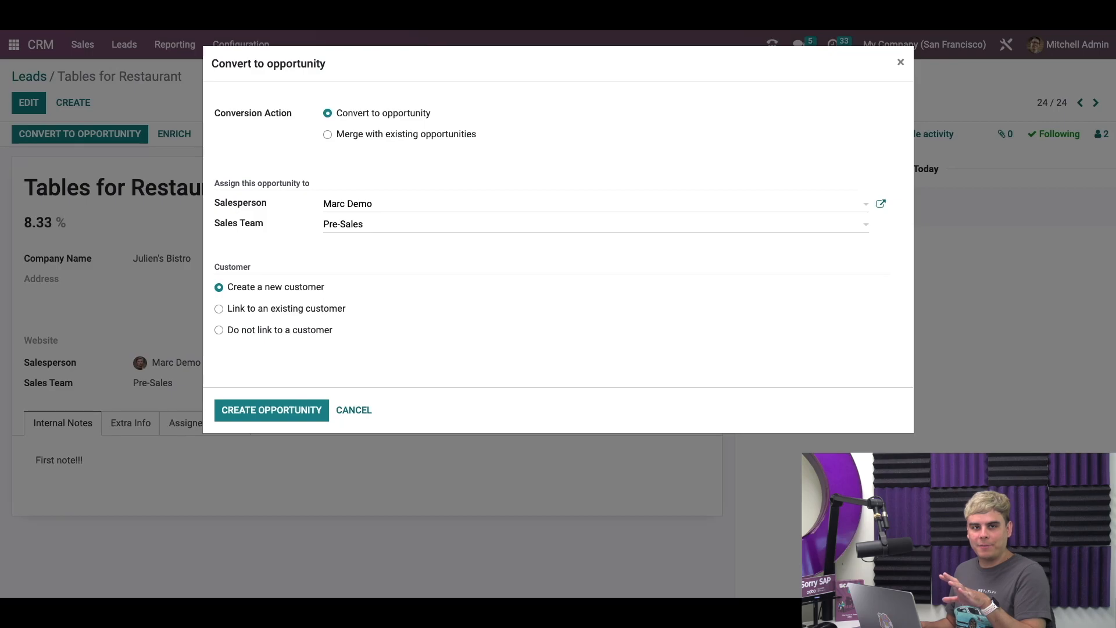
Step: Create the opportunity with Julien's Bistro as a new customer, then begin another lead from Leads
click(278, 415)
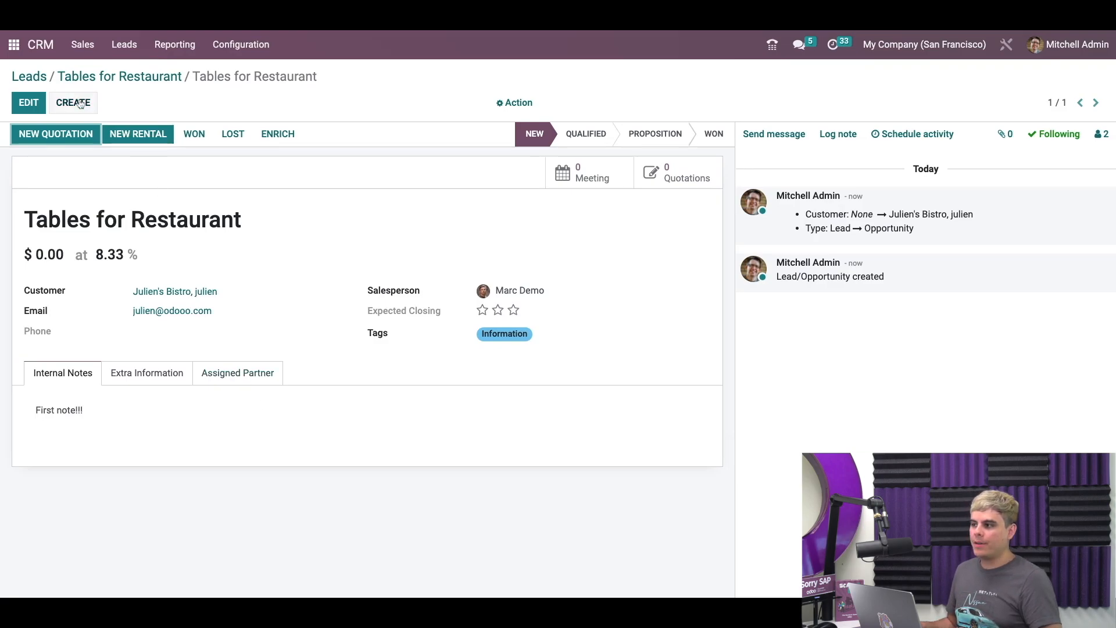
click(30, 78)
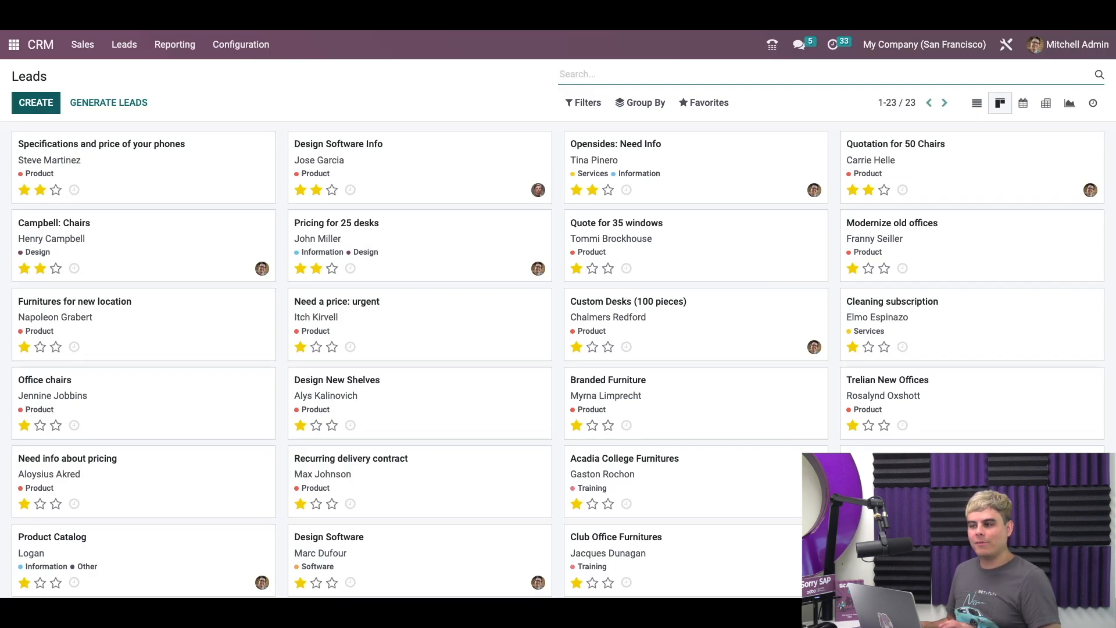
click(35, 103)
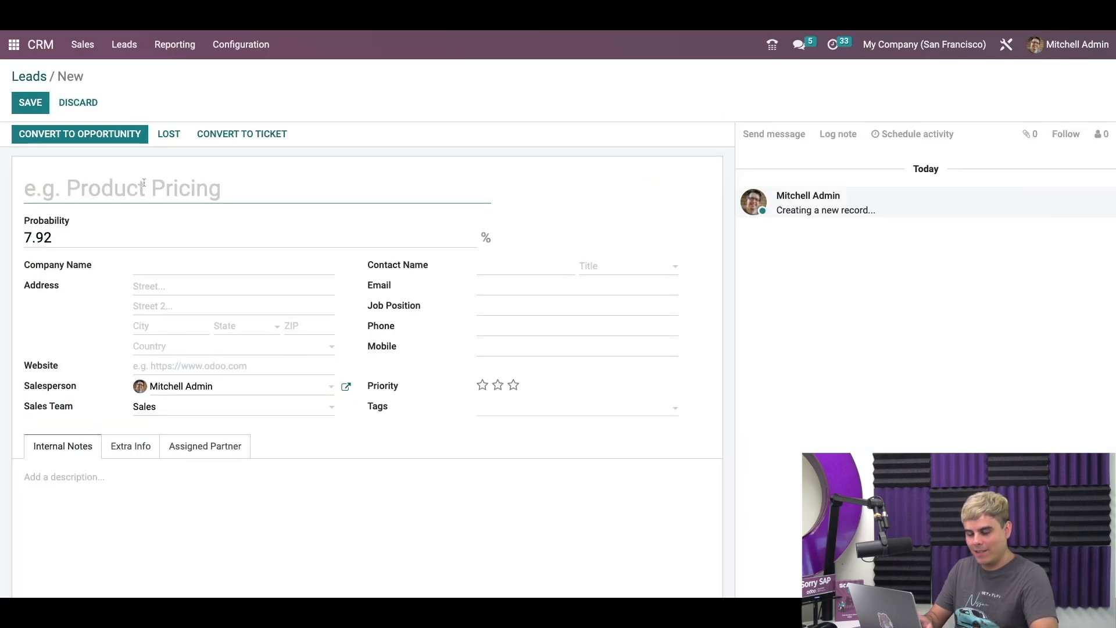
Step: Name the new lead 'info about tables'
text(info t)
key(BackSpace)
text(BO)
key(BackSpace)
key(BackSpace)
text(BO)
key(BackSpace)
key(BackSpace)
text(about )
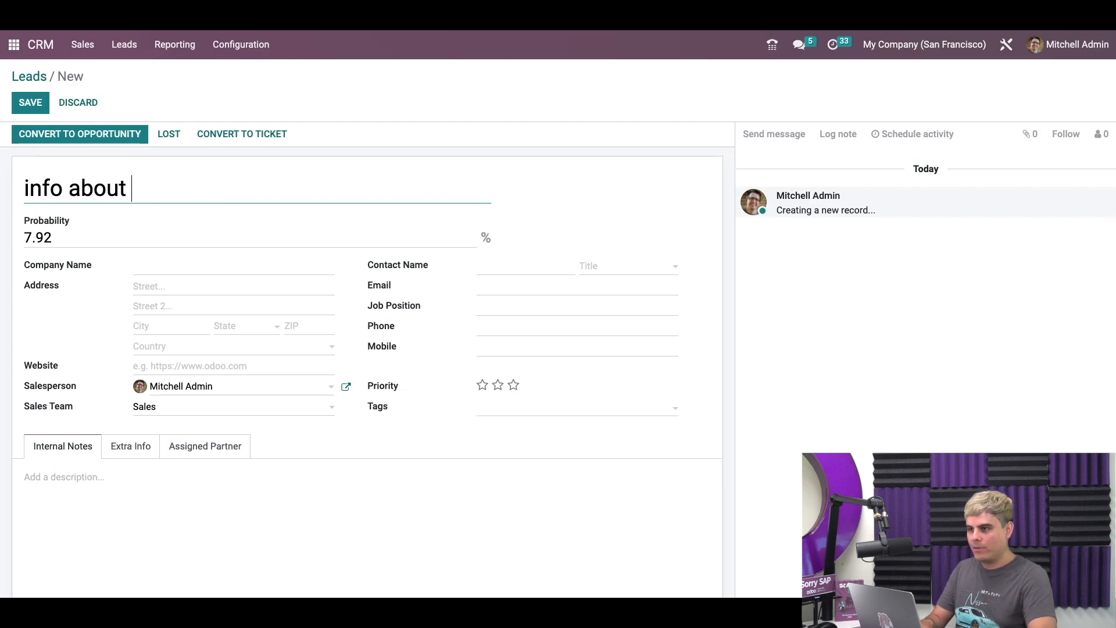
text(tables)
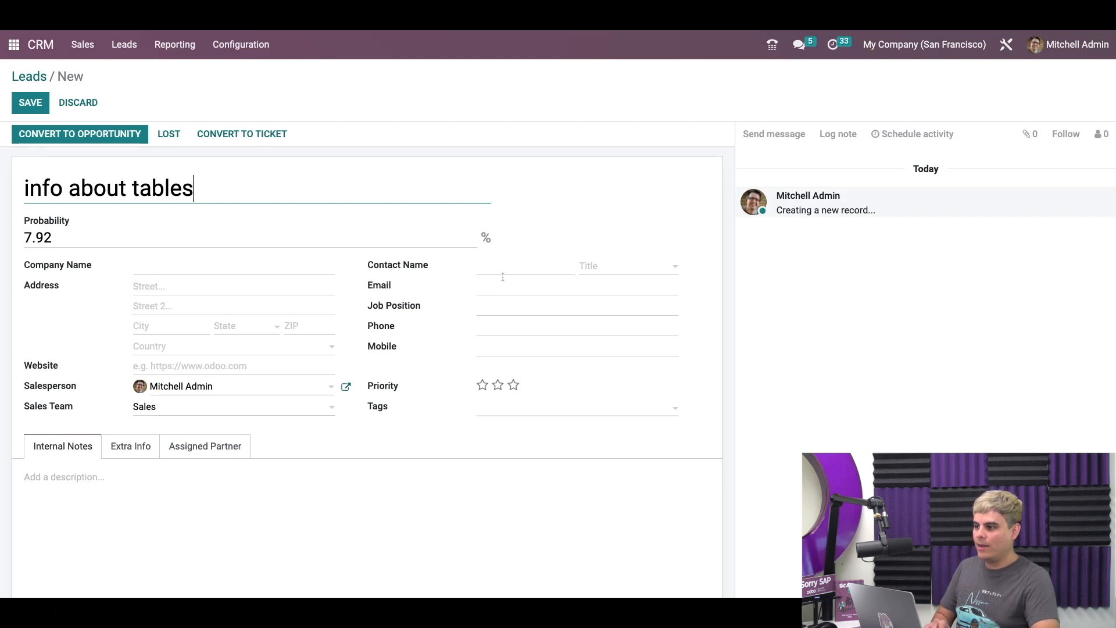
Step: Fill in the contact's e-mail and the company name Julien's Bistro
click(507, 273)
click(507, 273)
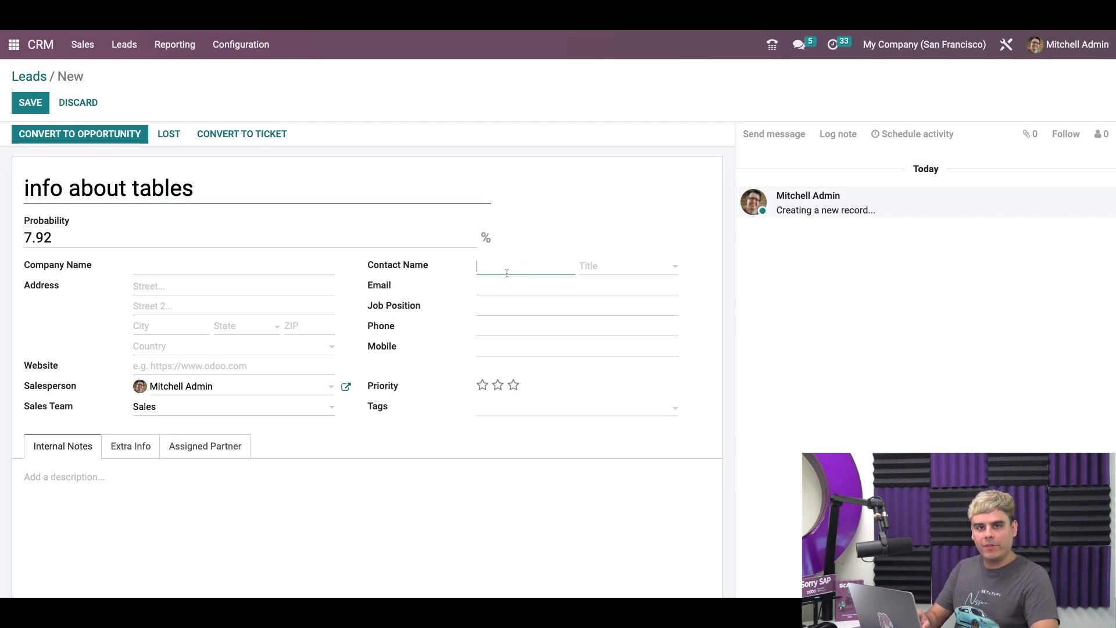
click(503, 291)
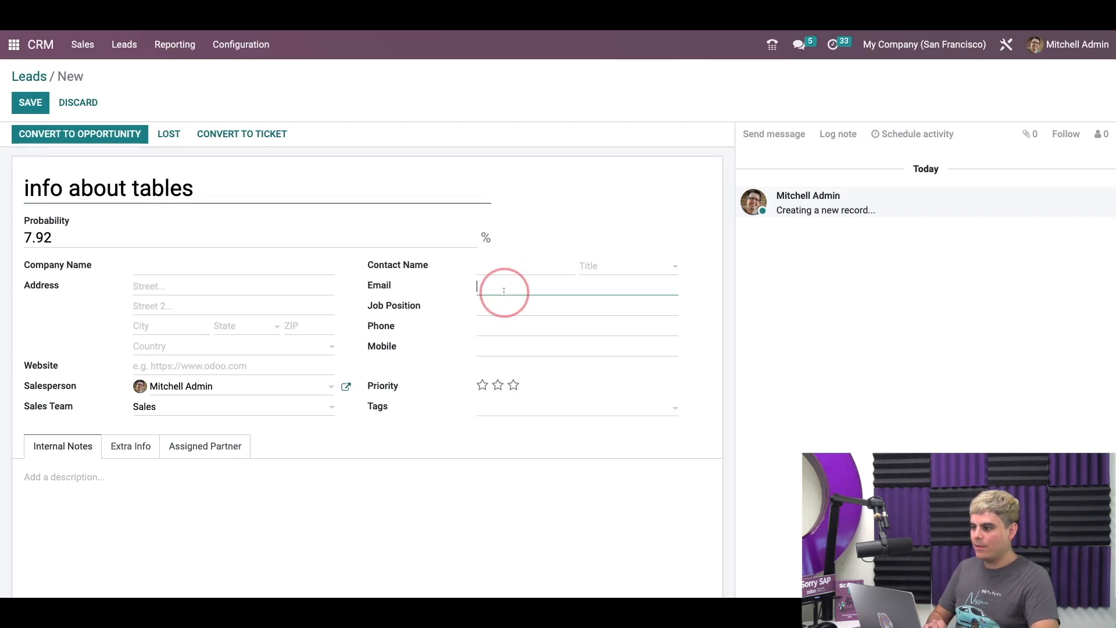
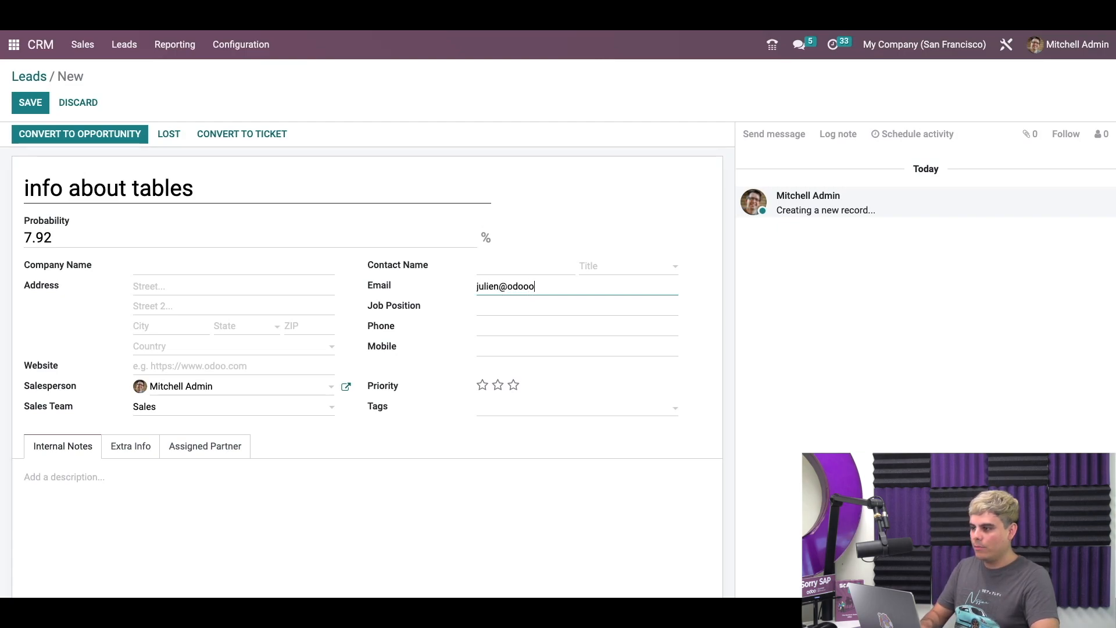
click(274, 265)
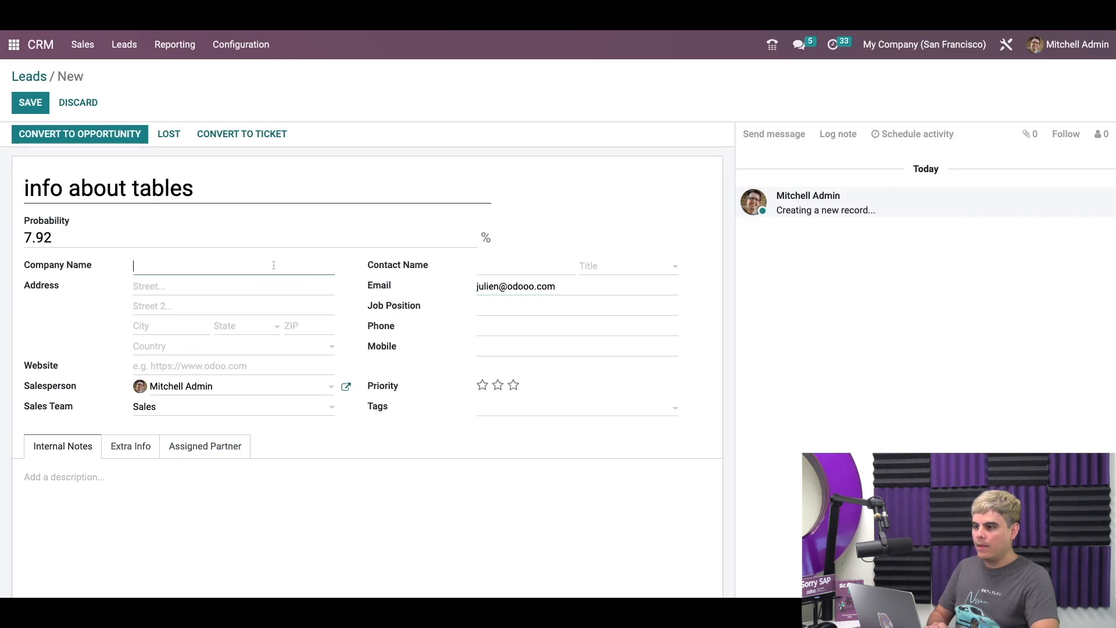
text(julien)
key(BackSpace)
key(BackSpace)
key(BackSpace)
key(BackSpace)
key(BackSpace)
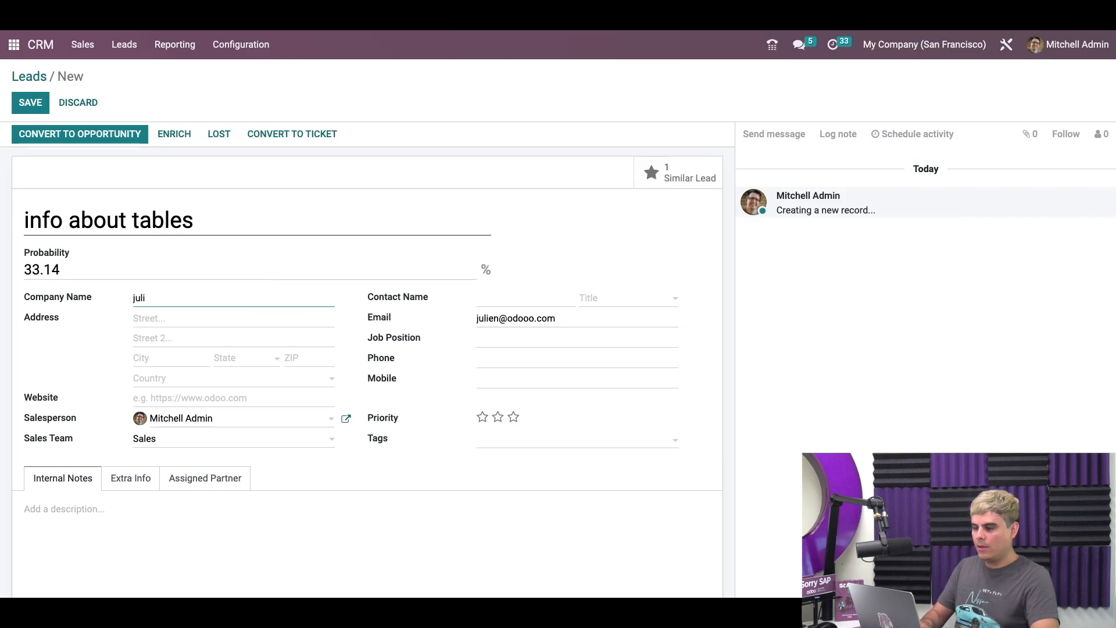
key(BackSpace)
text(Juliens)
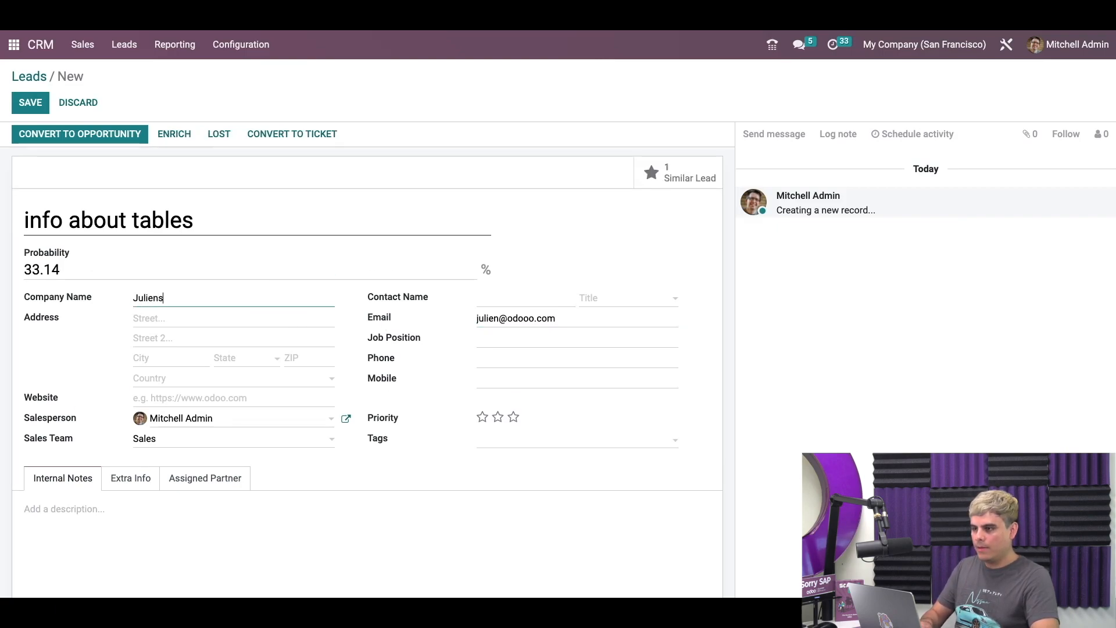
key(BackSpace)
text('s)
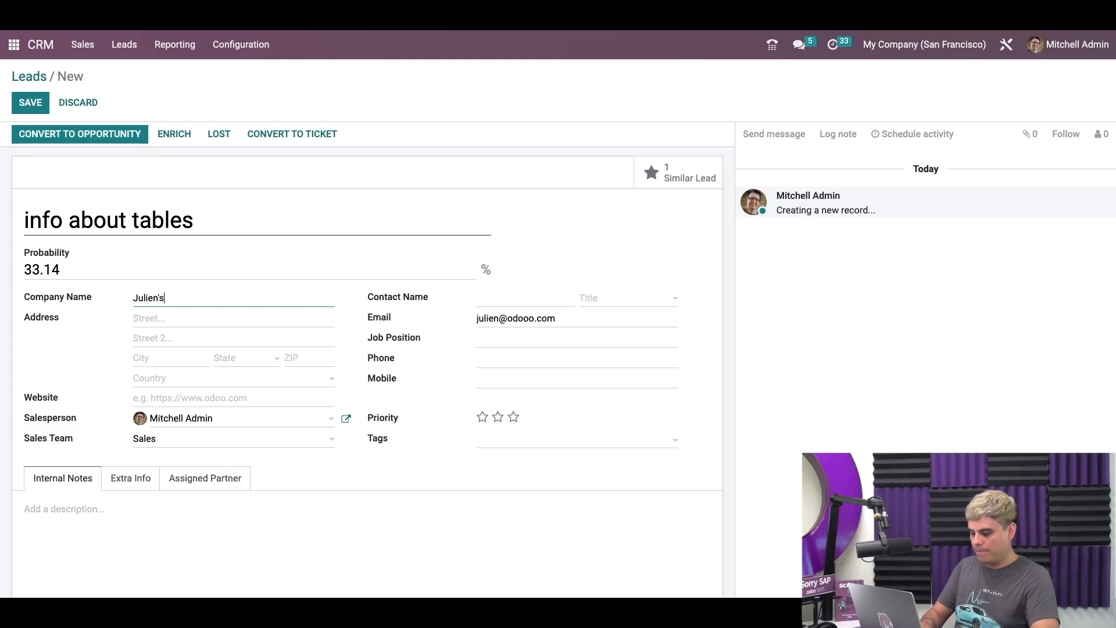
text( Bistro)
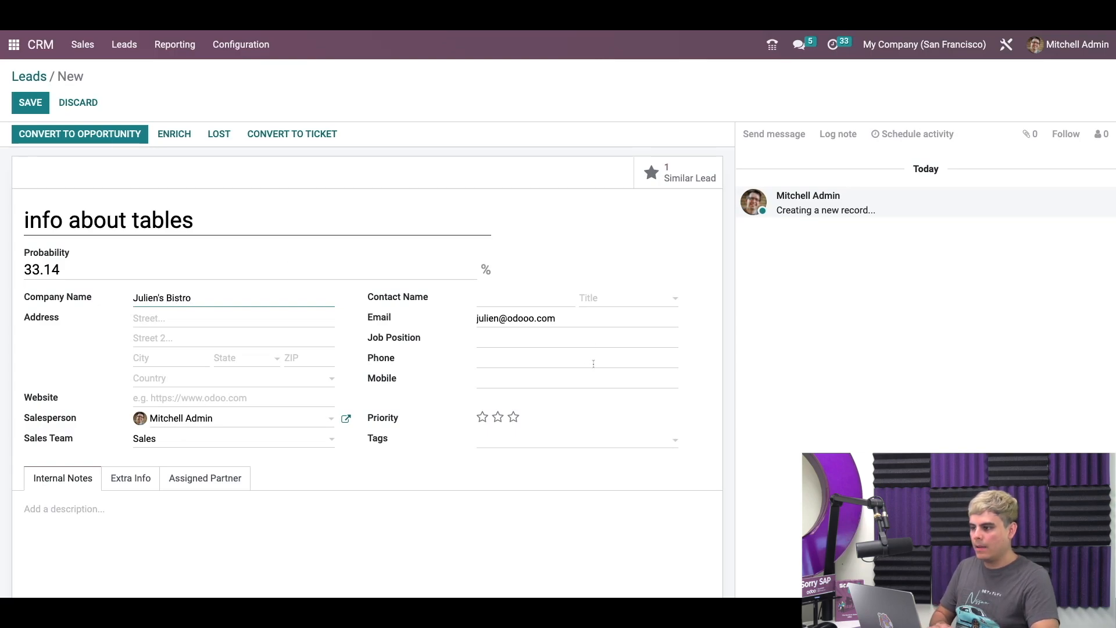
click(429, 398)
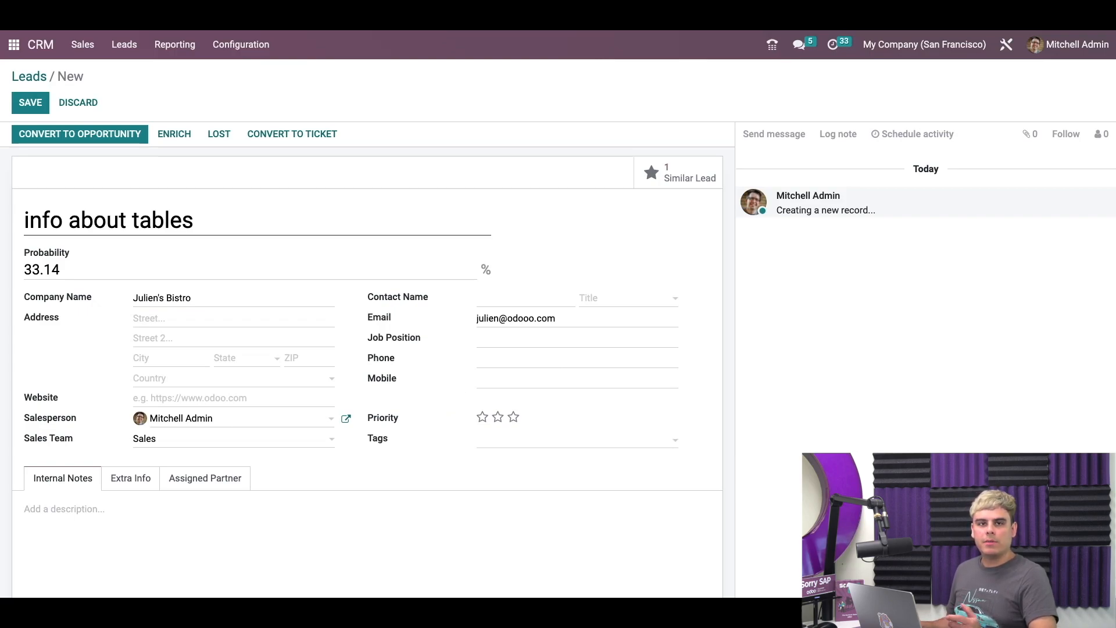
Step: Save the lead, view its one similar lead, then return to the lead
click(27, 109)
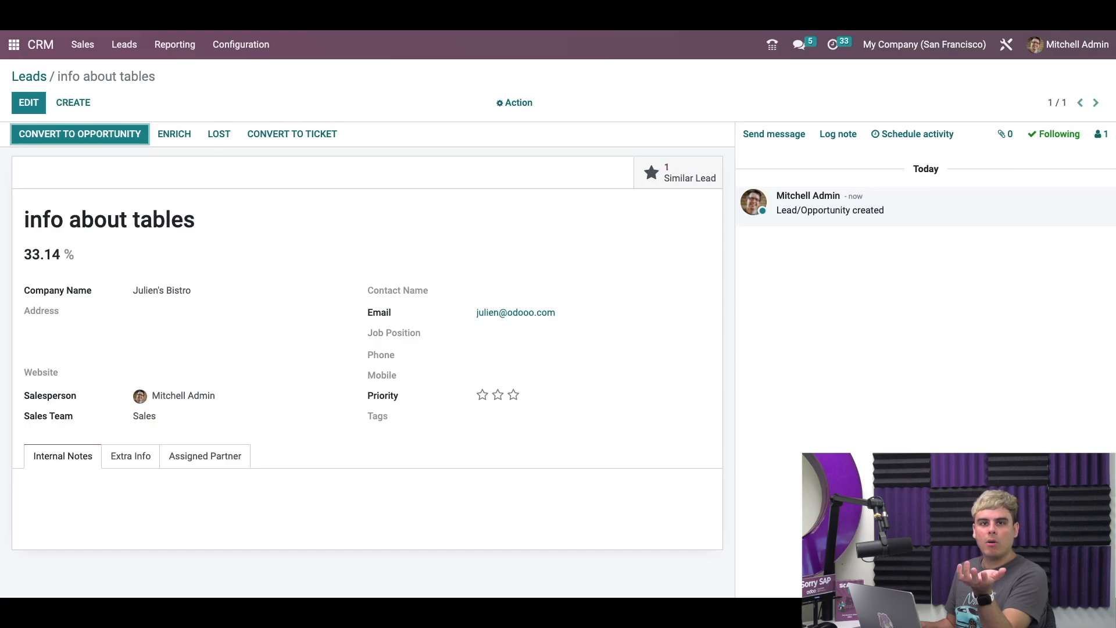
click(678, 174)
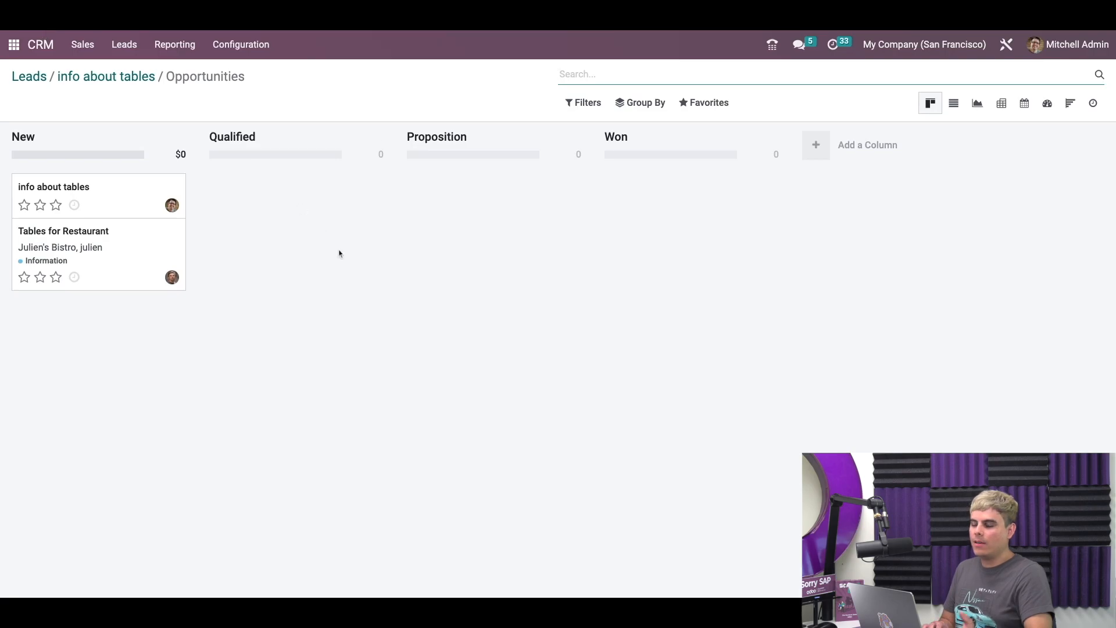
key(alt+Left)
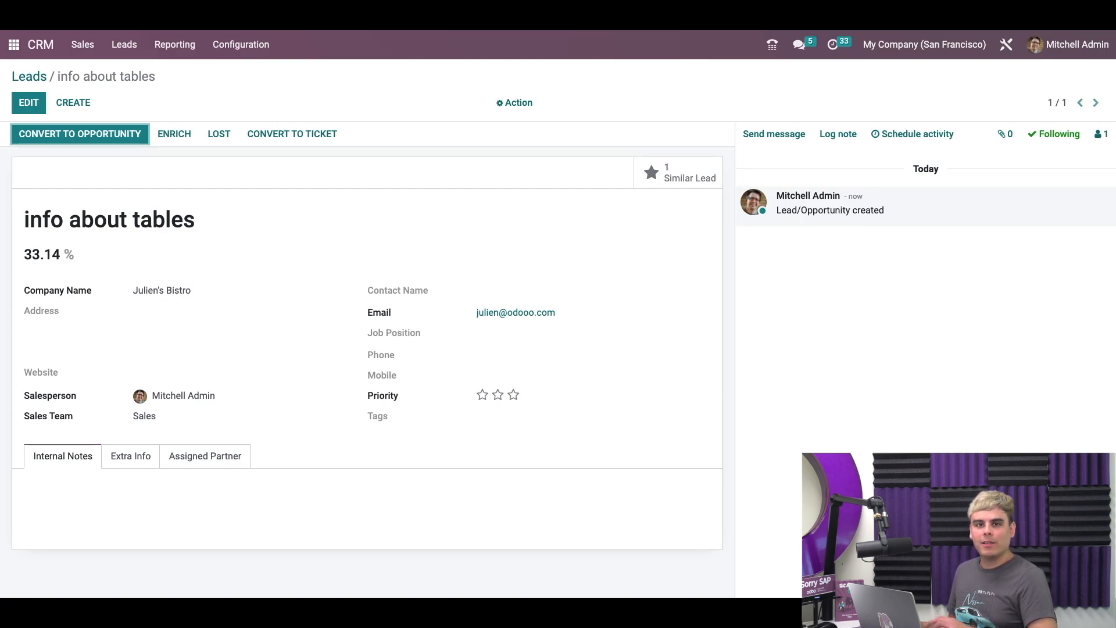
Step: Convert the info about tables lead by merging it into the Tables for Restaurant opportunity
click(120, 139)
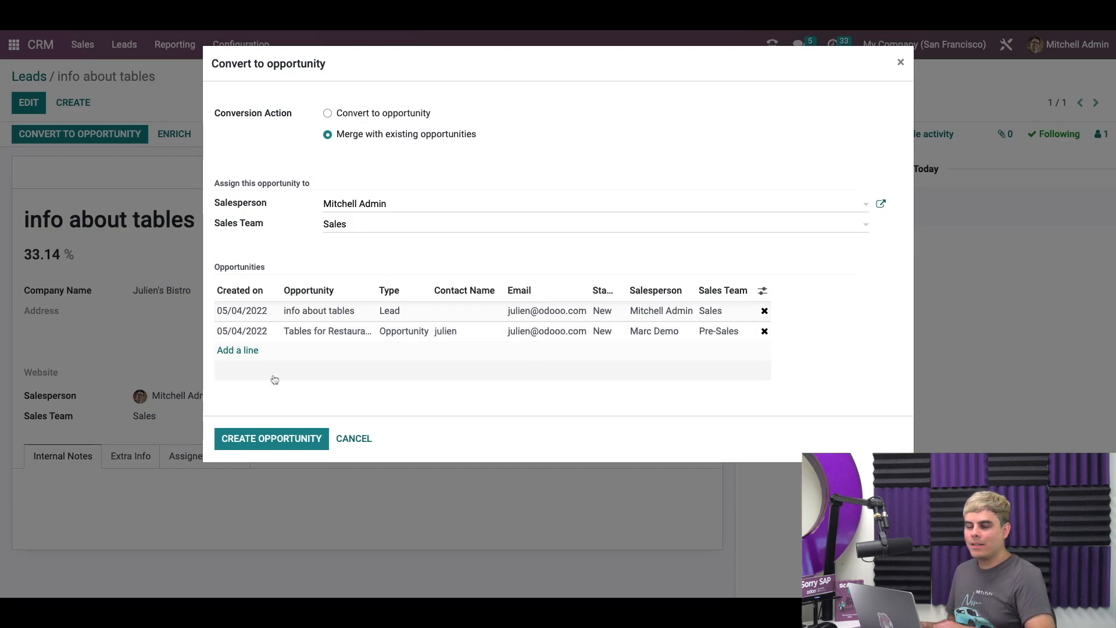
click(274, 439)
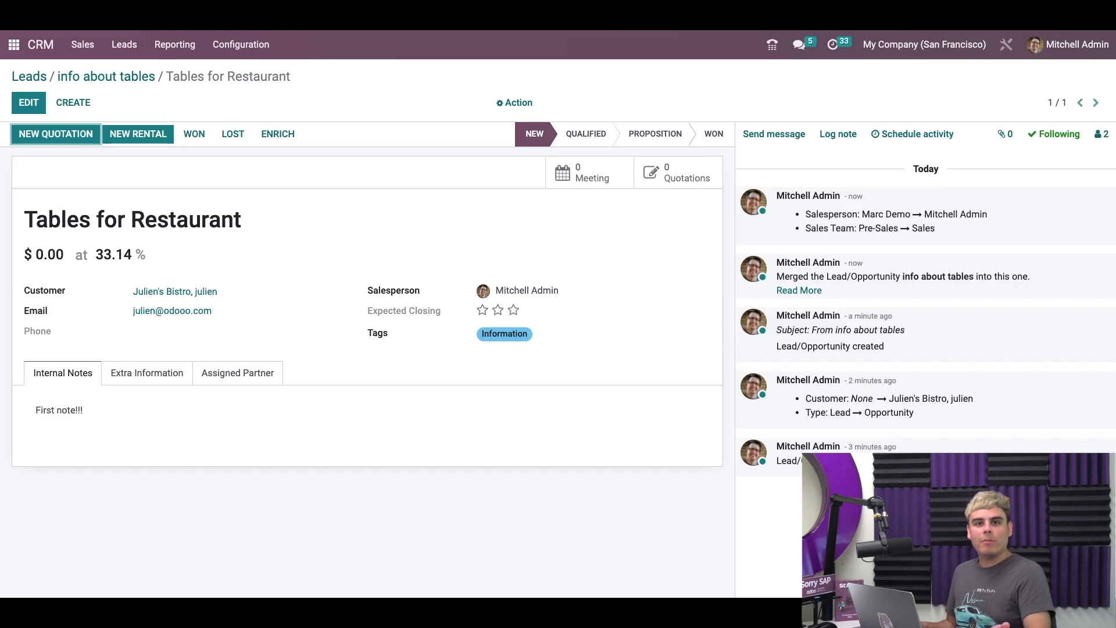
Step: Put the merged opportunity's Internal Notes, holding 'First note!!!', into edit mode
click(245, 419)
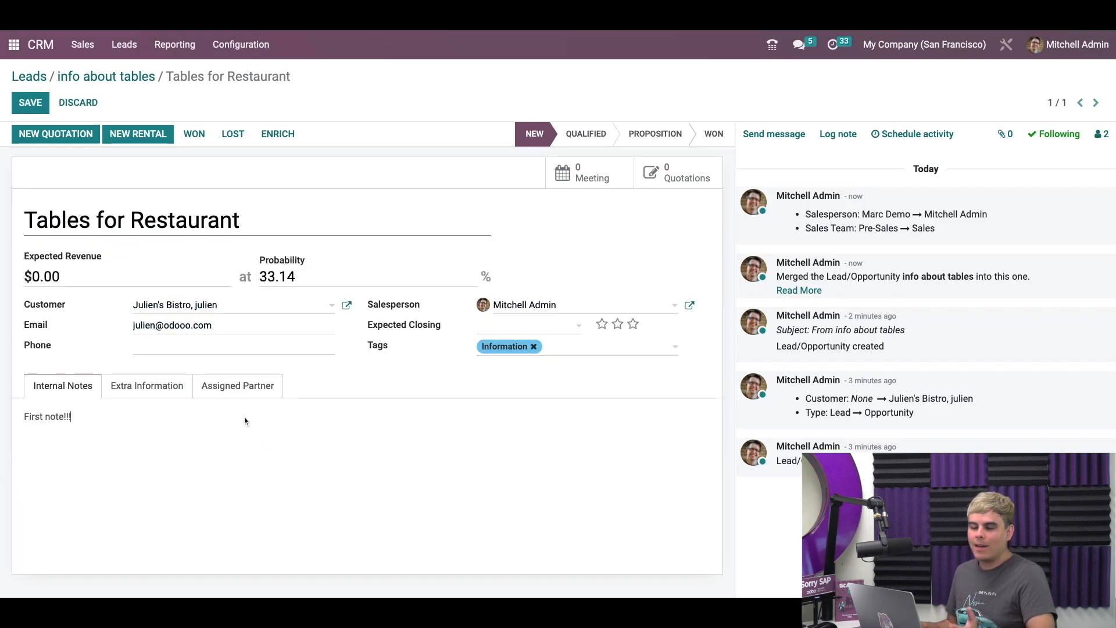